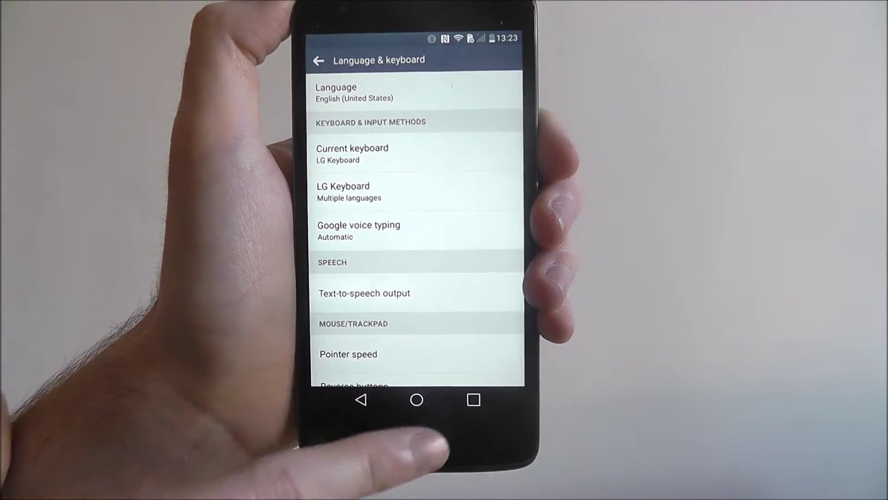
Exit Settings to the home screen, leaving English (United States) as the phone language.
click(419, 400)
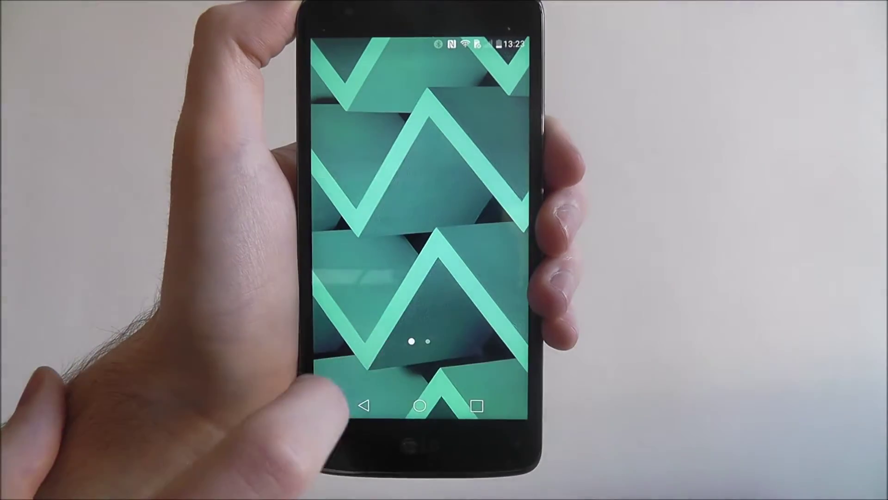
Return to Language & keyboard settings via Recent apps and choose English (United Kingdom).
click(478, 408)
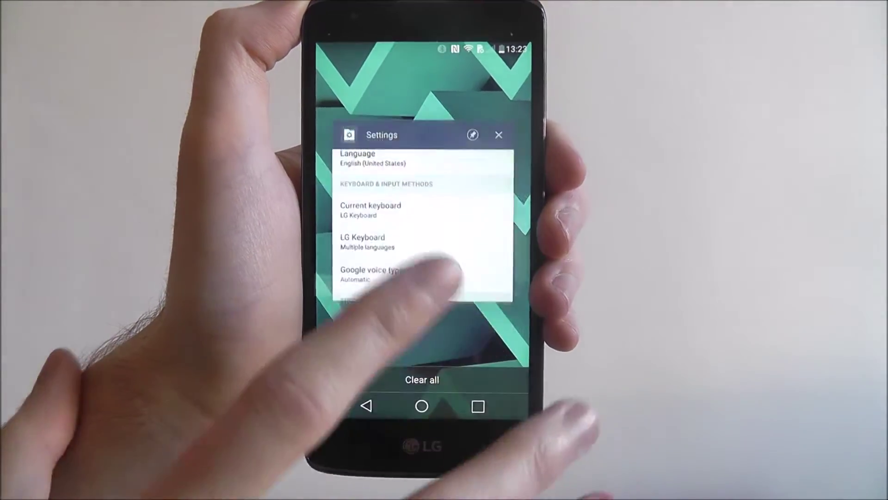
click(424, 229)
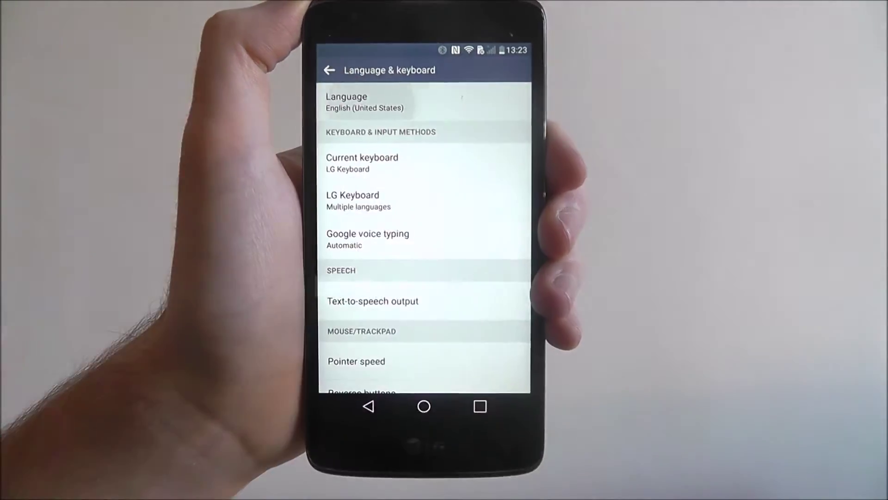
click(364, 102)
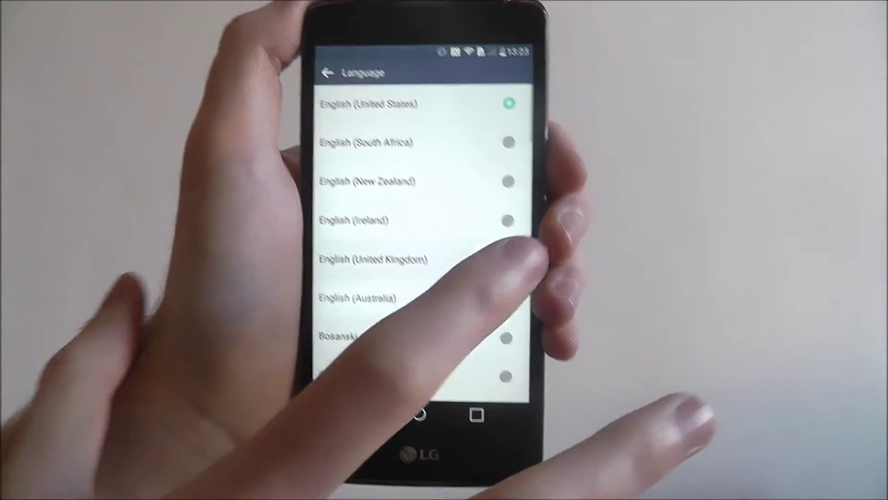
click(486, 261)
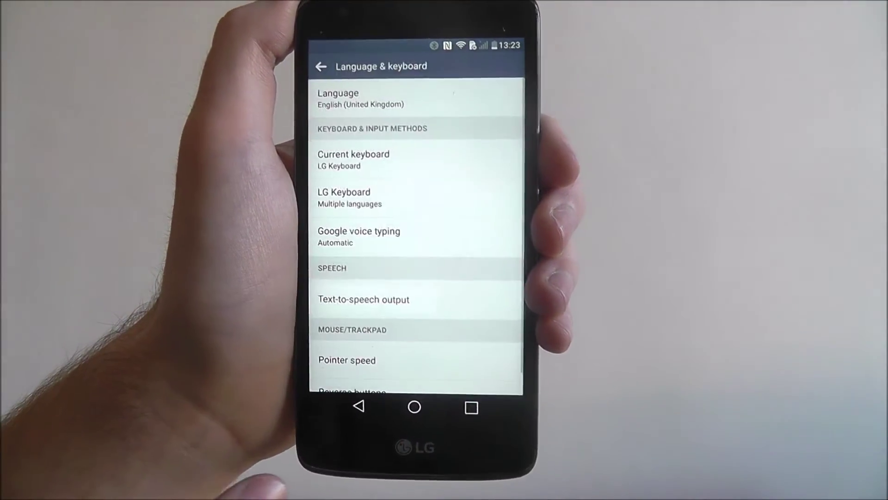